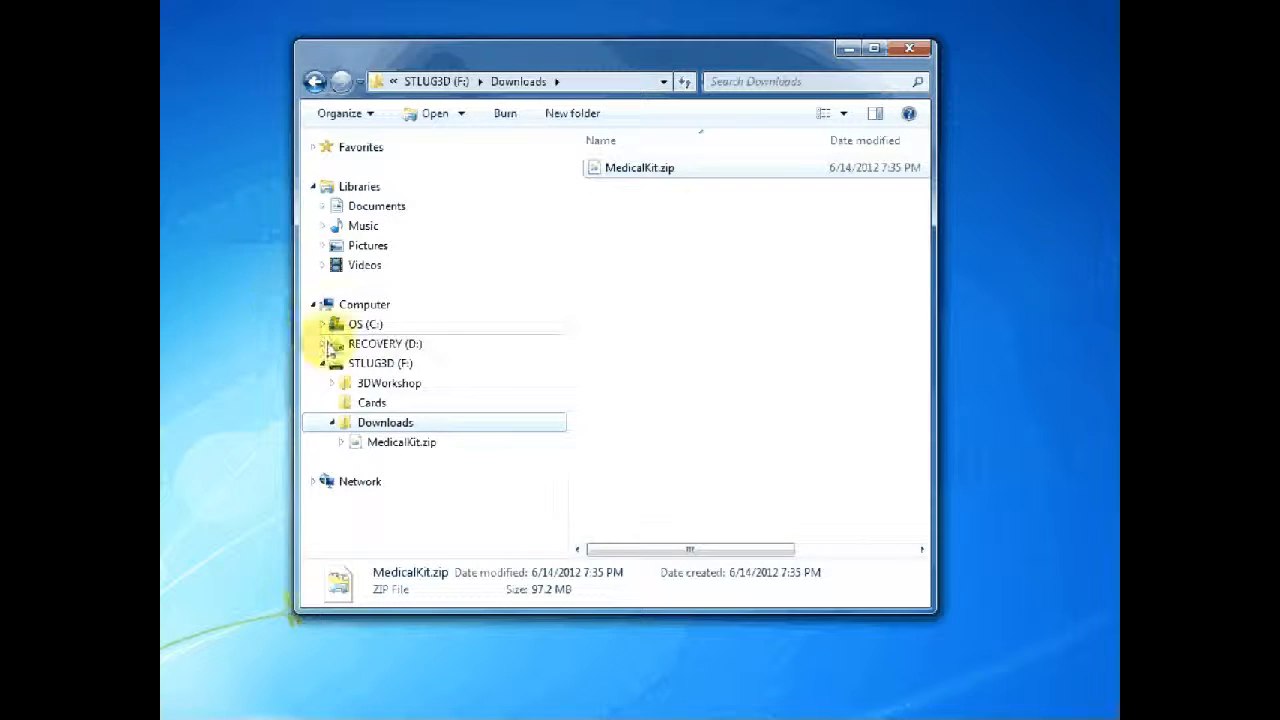
# Examine the folders inside MedicalKit.zip in Downloads, including the Poser and ReadMe's folders.
pyautogui.click(342, 445)
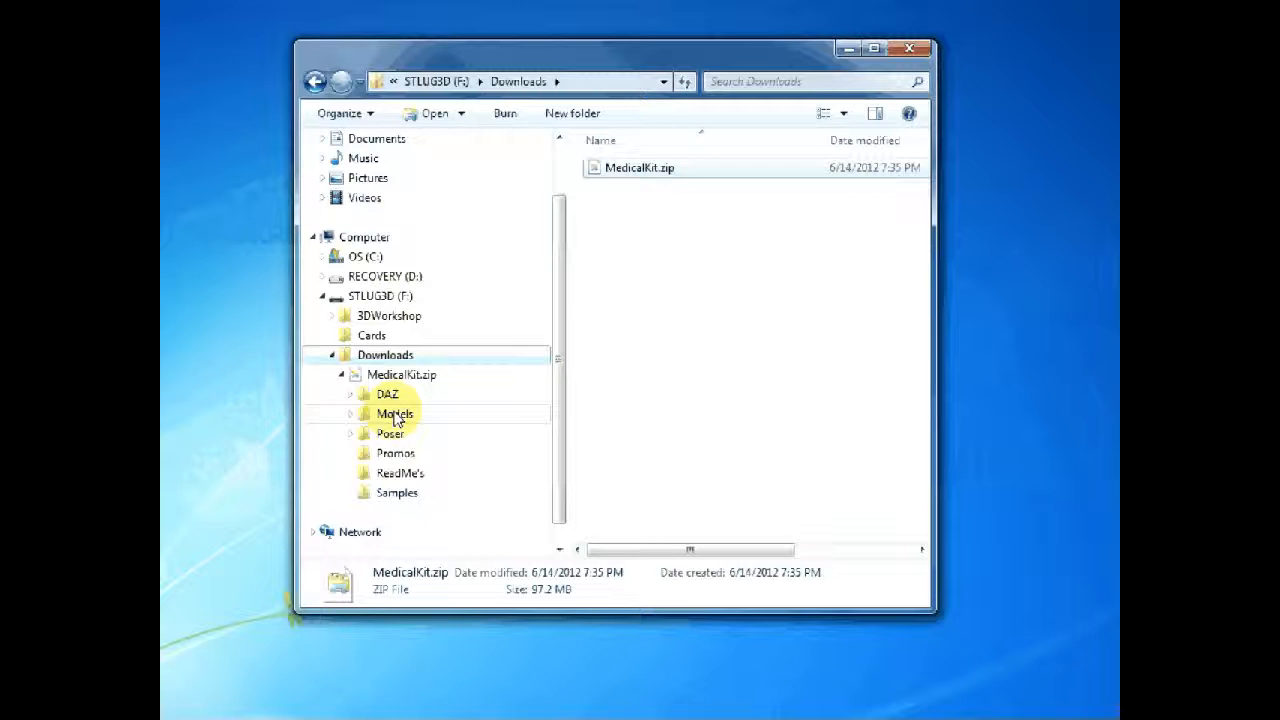
pyautogui.click(351, 434)
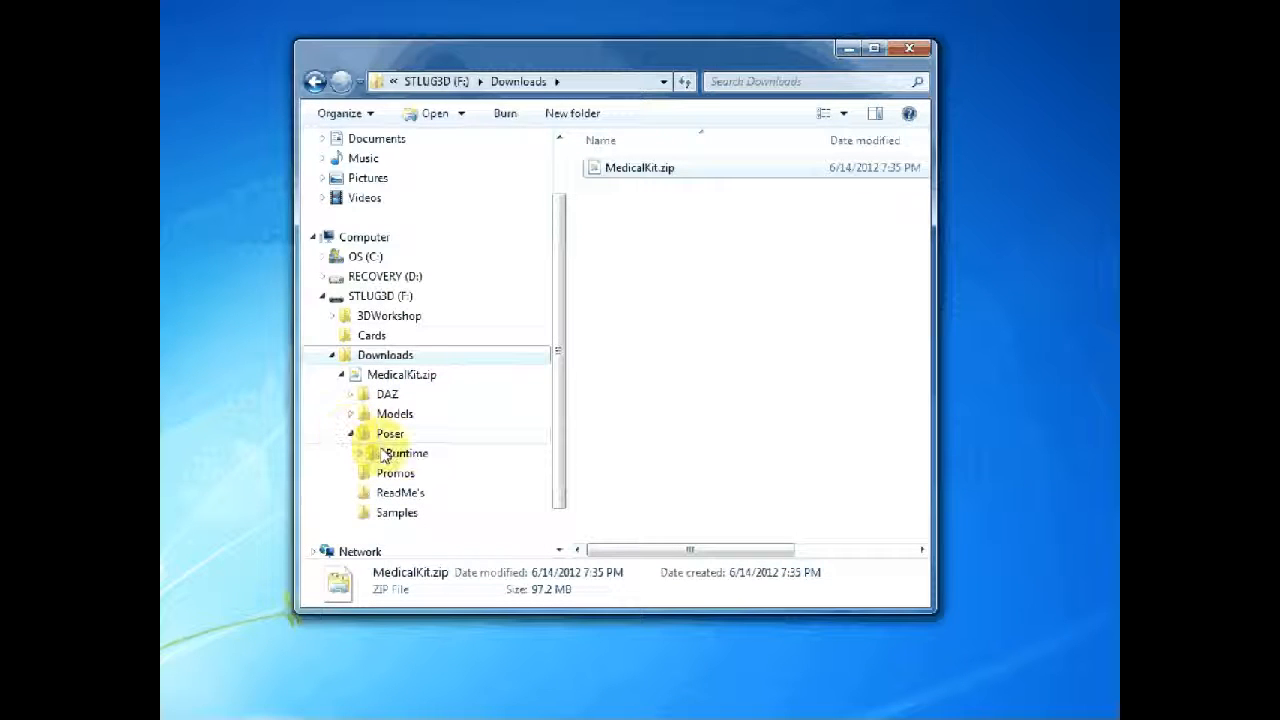
pyautogui.click(351, 434)
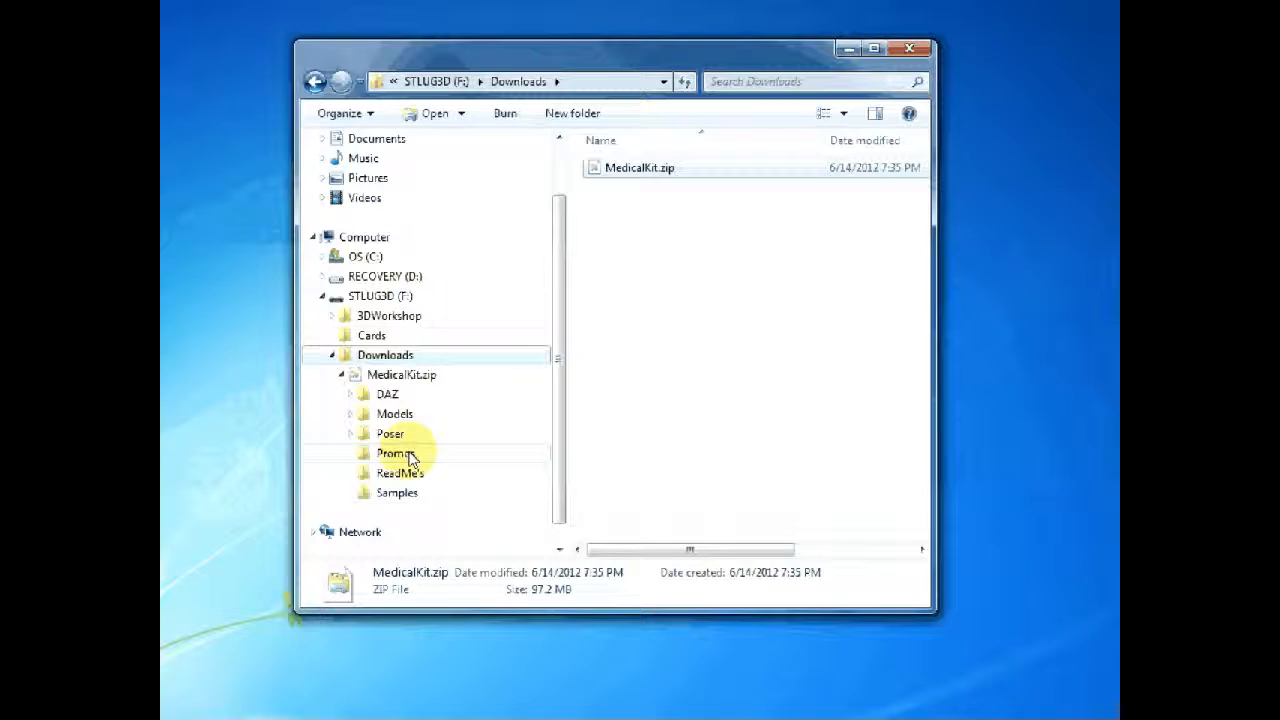
pyautogui.click(400, 473)
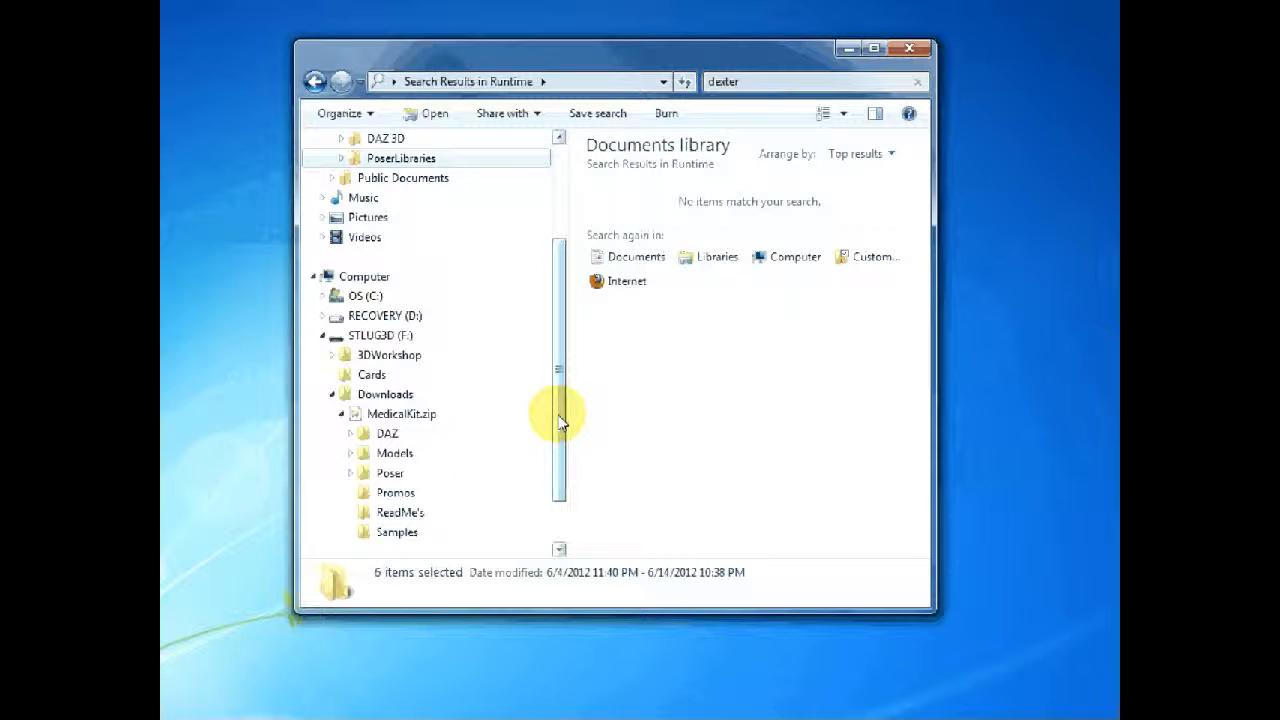
# Copy the Runtime folder from the Poser folder of MedicalKit.zip into MyFolder under PoserLibraries, merging it with the existing Runtime.
pyautogui.click(351, 473)
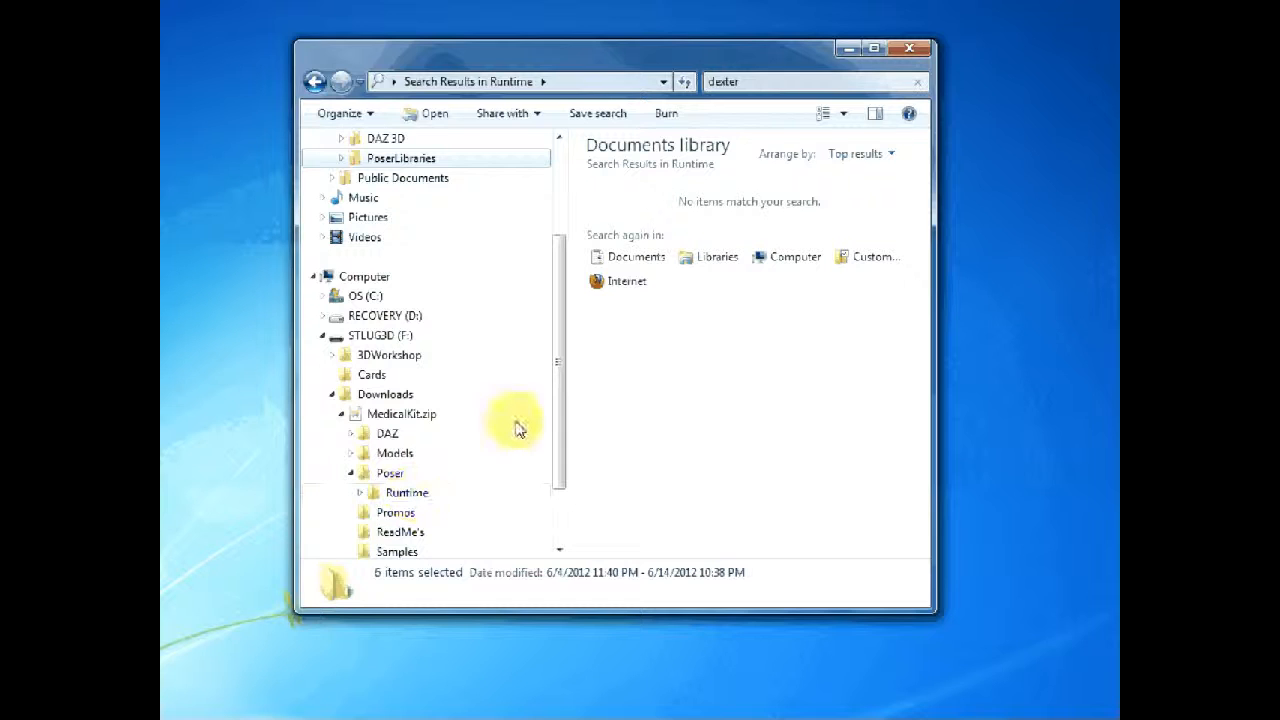
pyautogui.moveTo(562, 402); pyautogui.dragTo(566, 332)
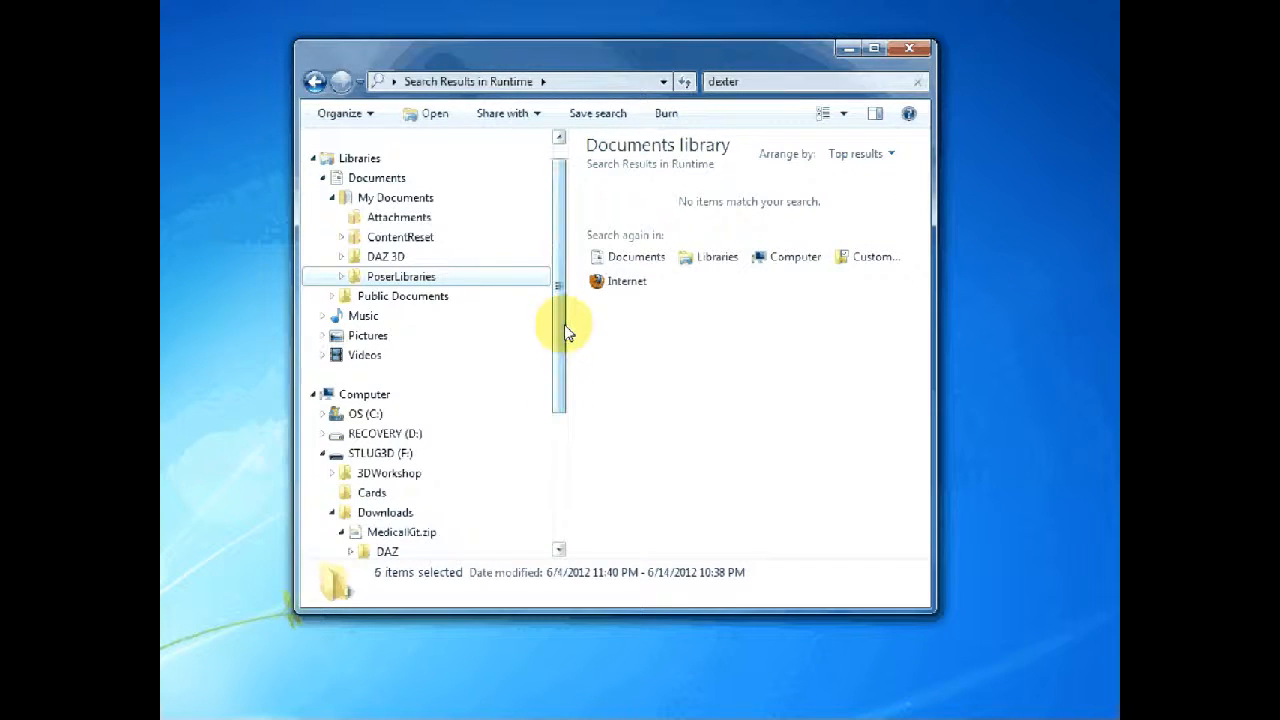
pyautogui.click(342, 278)
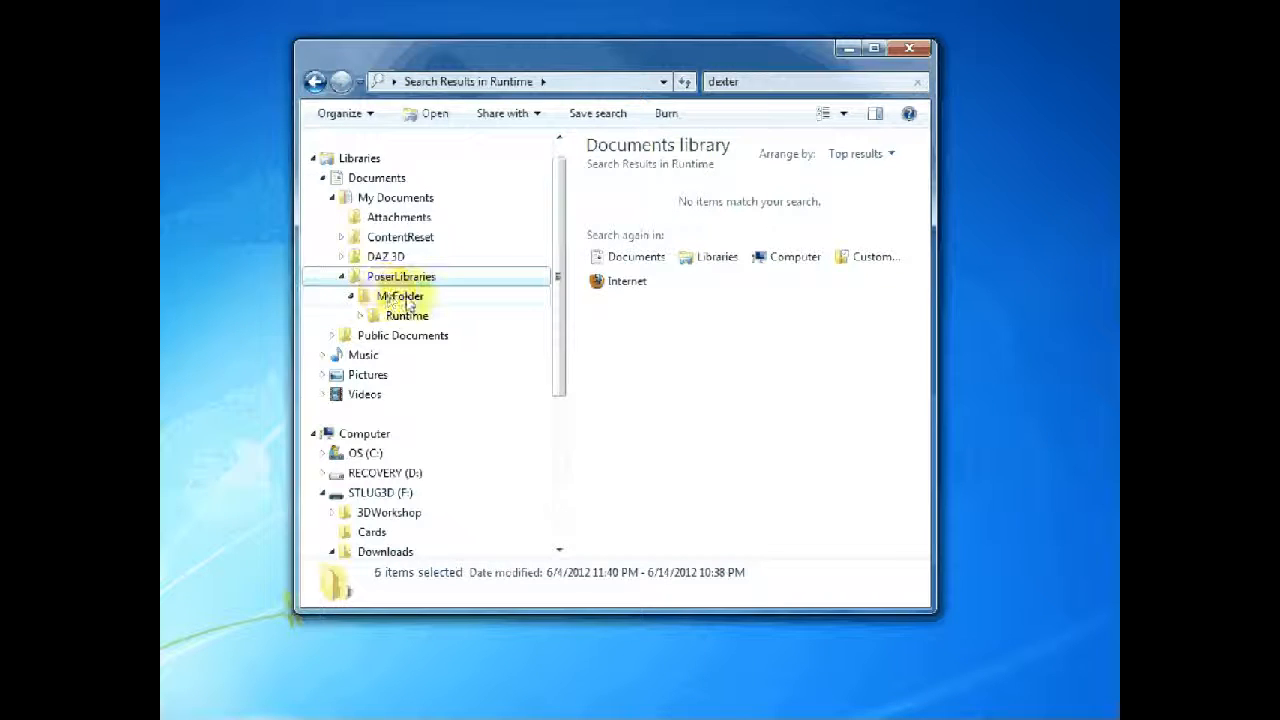
pyautogui.moveTo(559, 349); pyautogui.dragTo(556, 438)
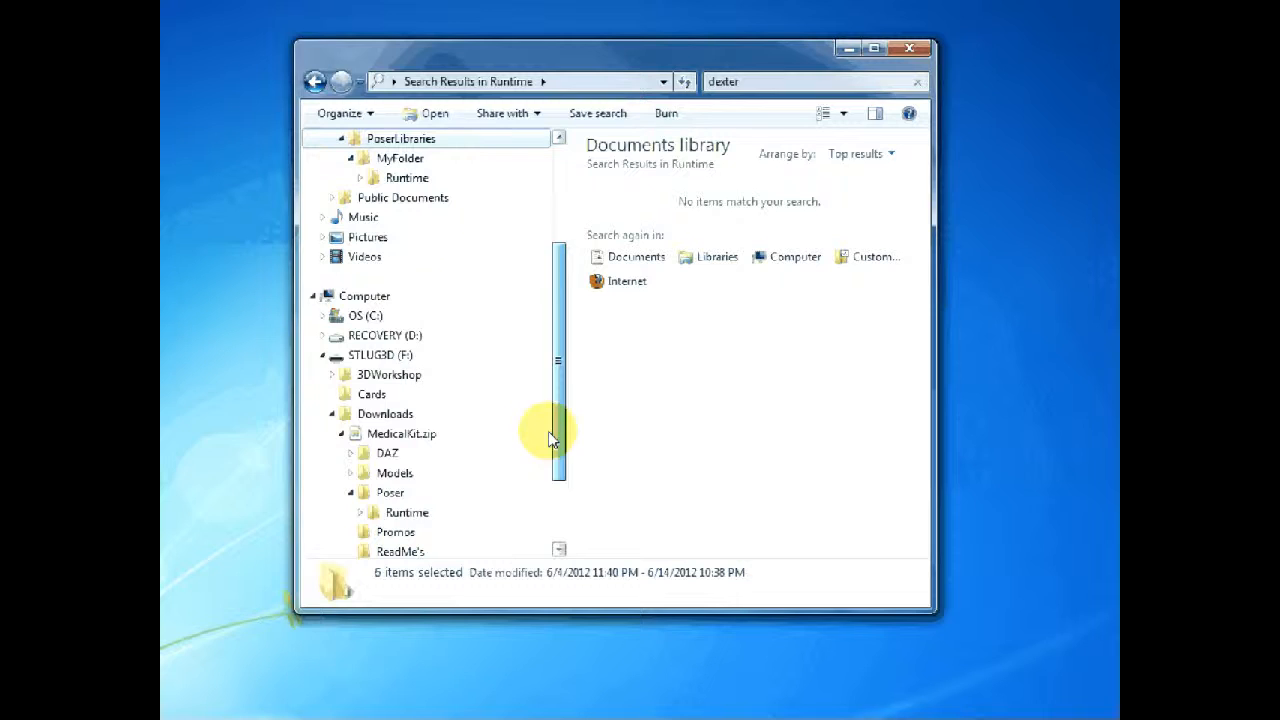
pyautogui.click(392, 496)
pyautogui.moveTo(560, 366); pyautogui.dragTo(557, 323)
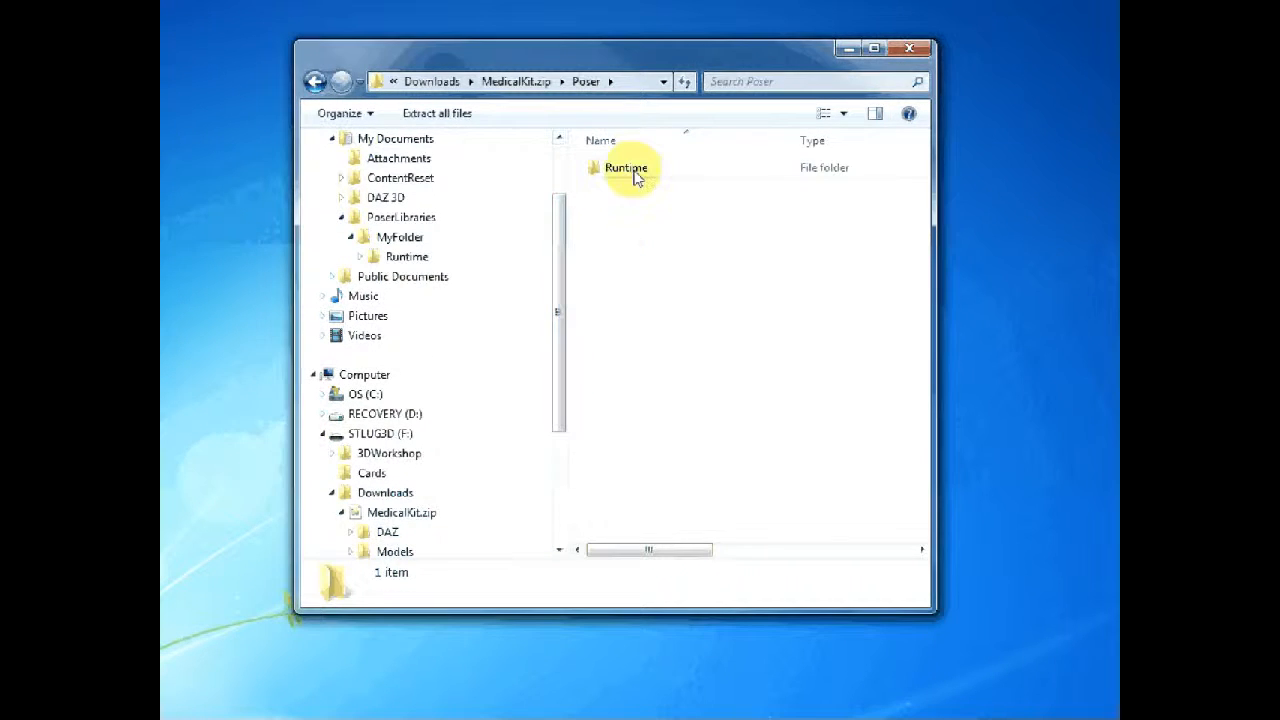
pyautogui.moveTo(634, 176); pyautogui.dragTo(443, 244)
pyautogui.click(716, 558)
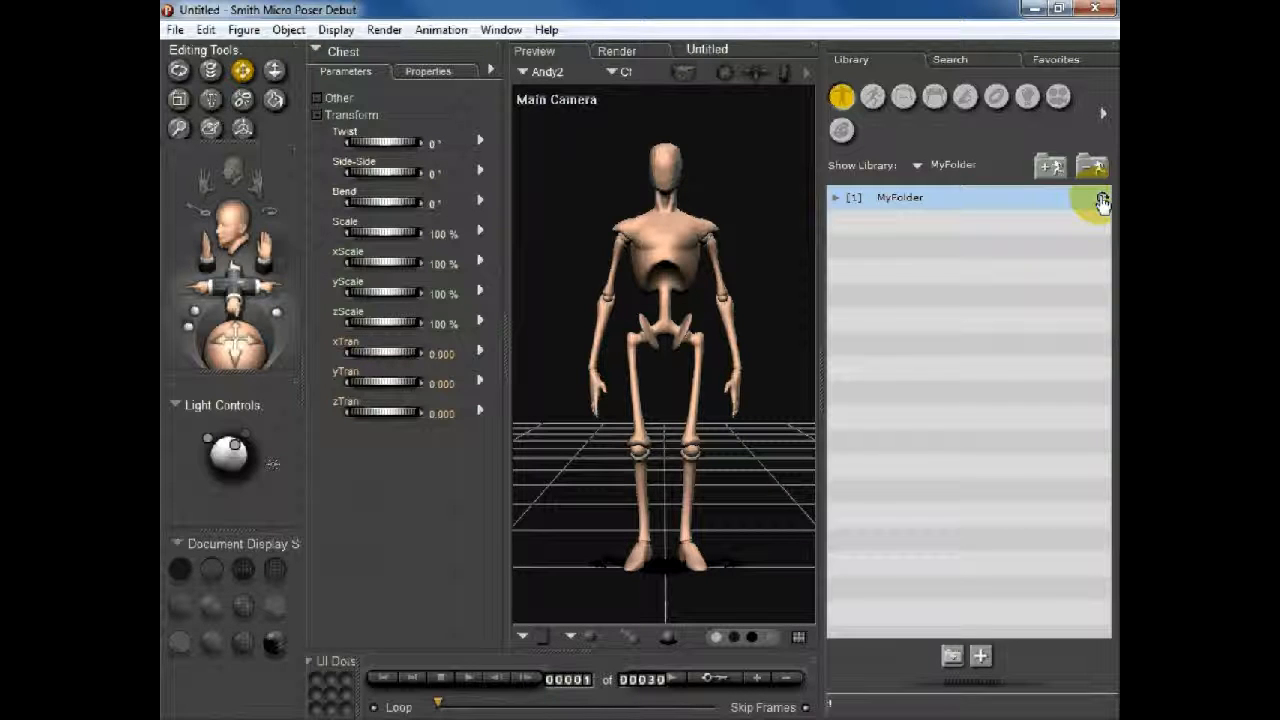
# In Poser Debut, expand MyFolder's Dexterdoodle MedicalKit figures and preview Bandage, Sphygmomanometer and Stethoscope.
pyautogui.click(835, 198)
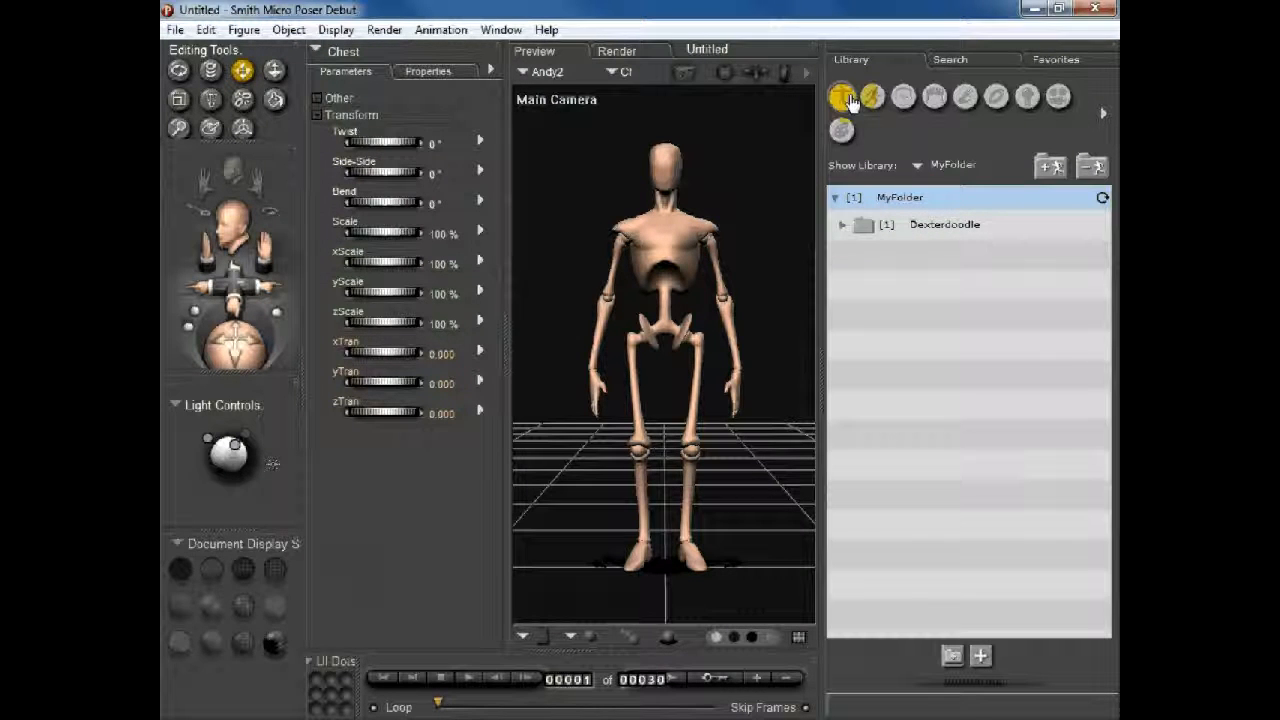
pyautogui.click(844, 225)
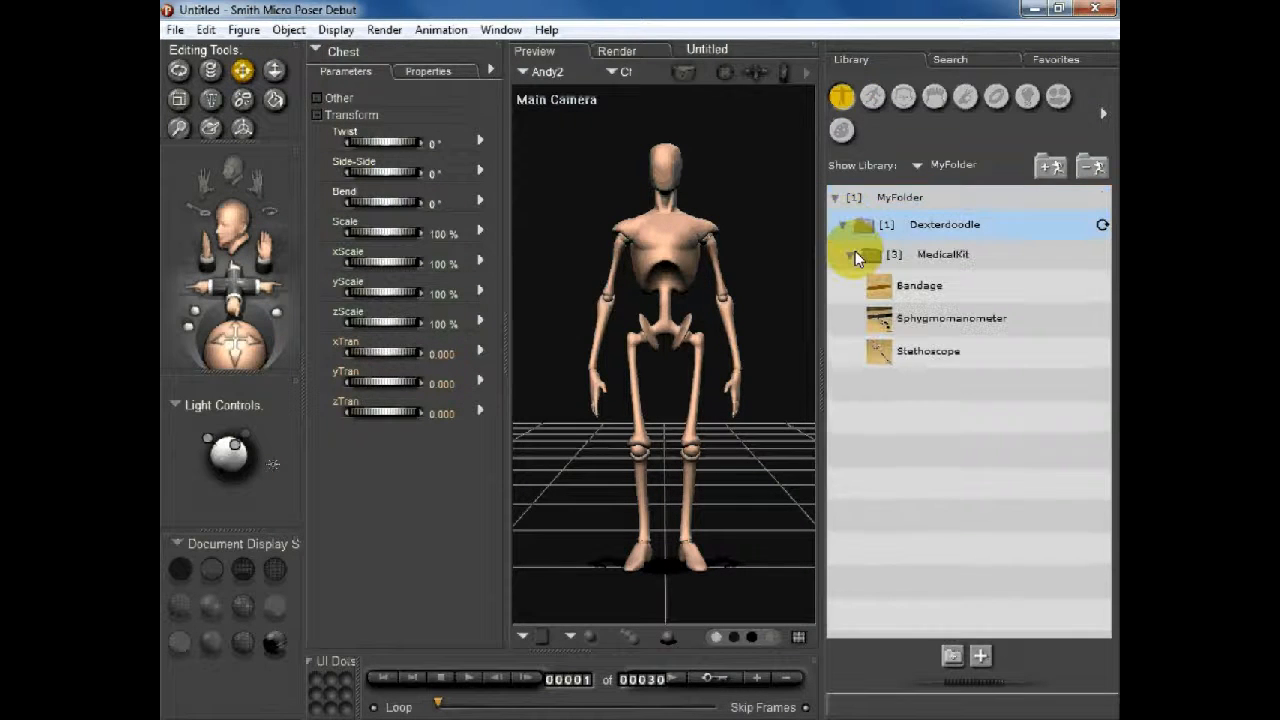
pyautogui.click(896, 289)
pyautogui.click(952, 413)
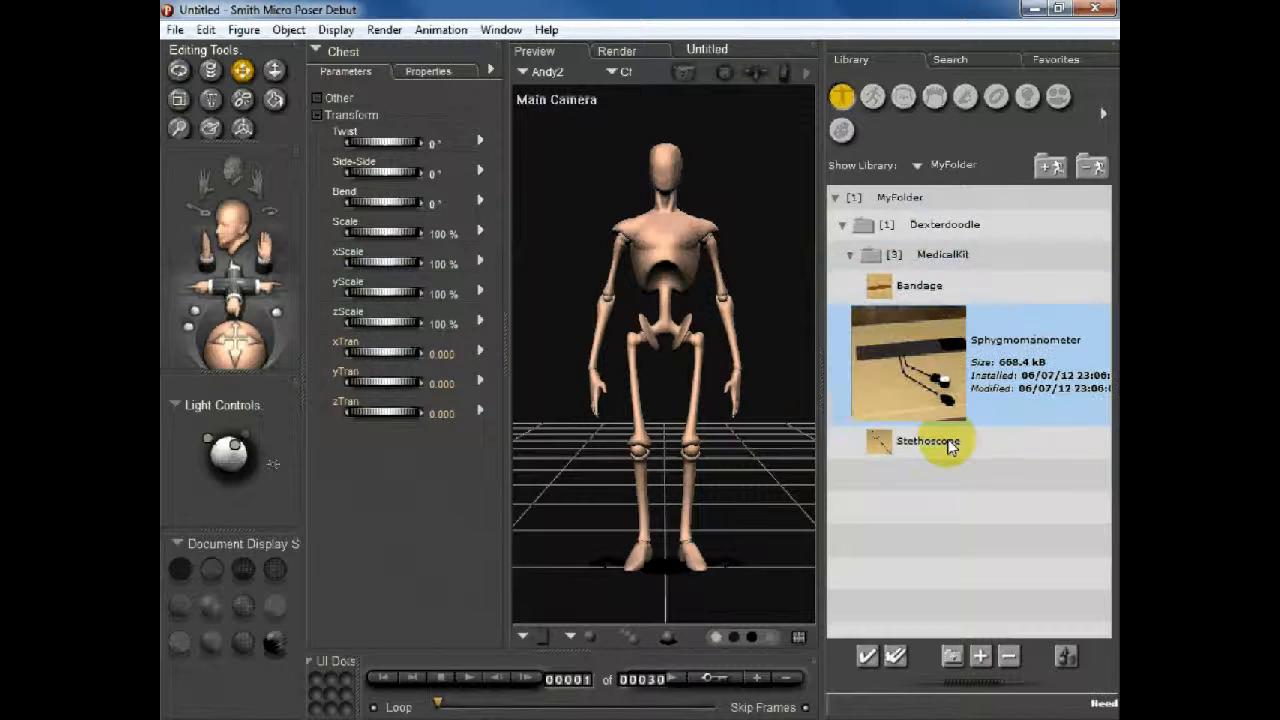
pyautogui.click(951, 443)
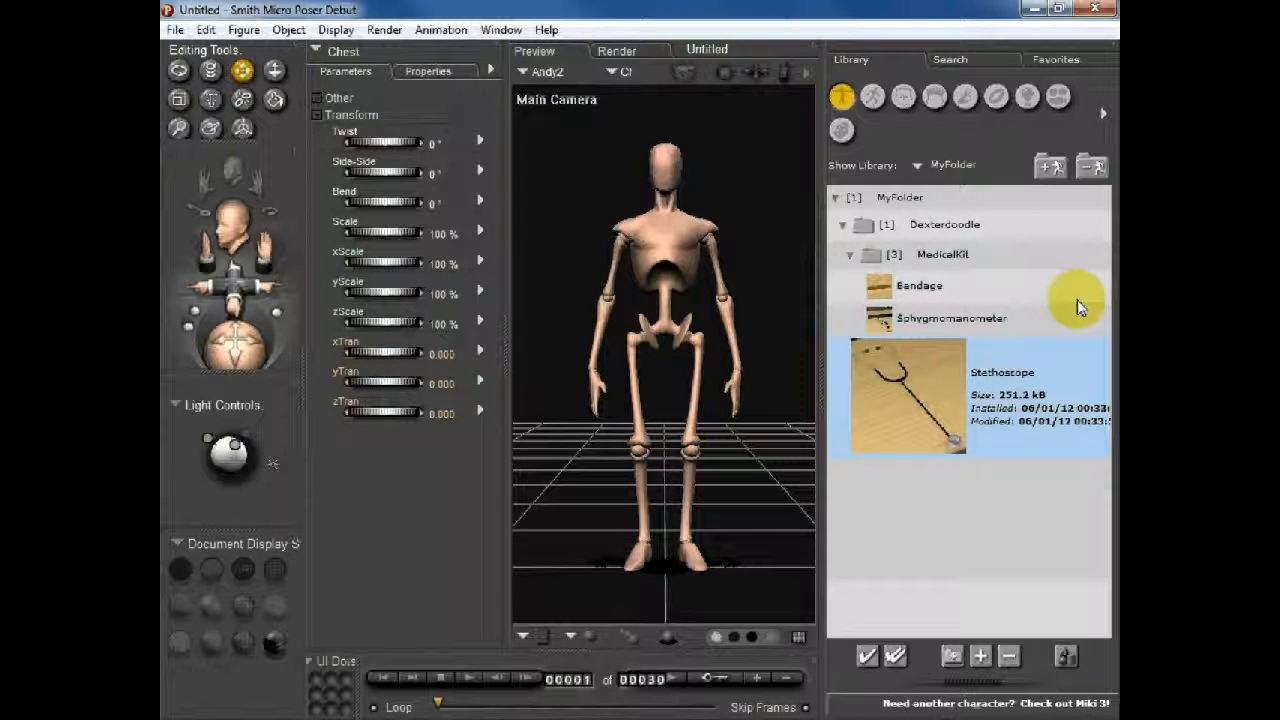
# Browse the MedicalKit props in MyFolder's Dexterdoodle folder and preview items such as Reflex Hammer, Scissors, Steel Scalpel and Thermometer.
pyautogui.click(996, 97)
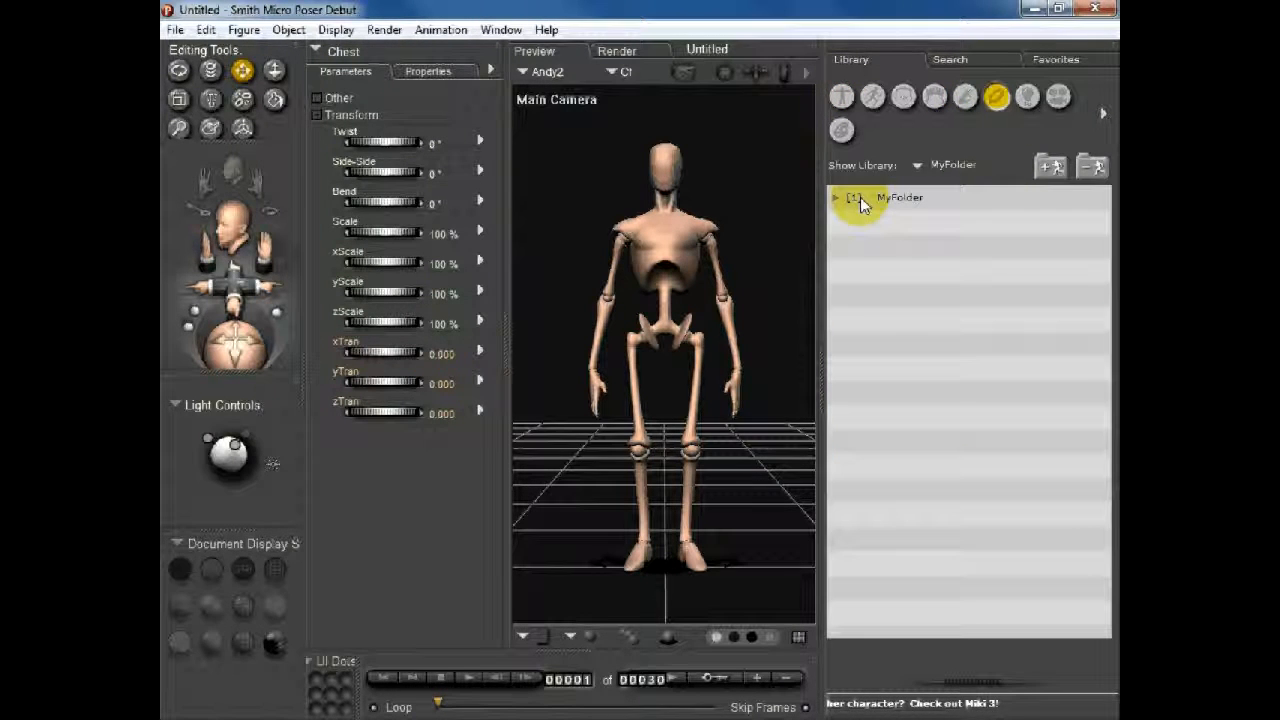
pyautogui.click(833, 196)
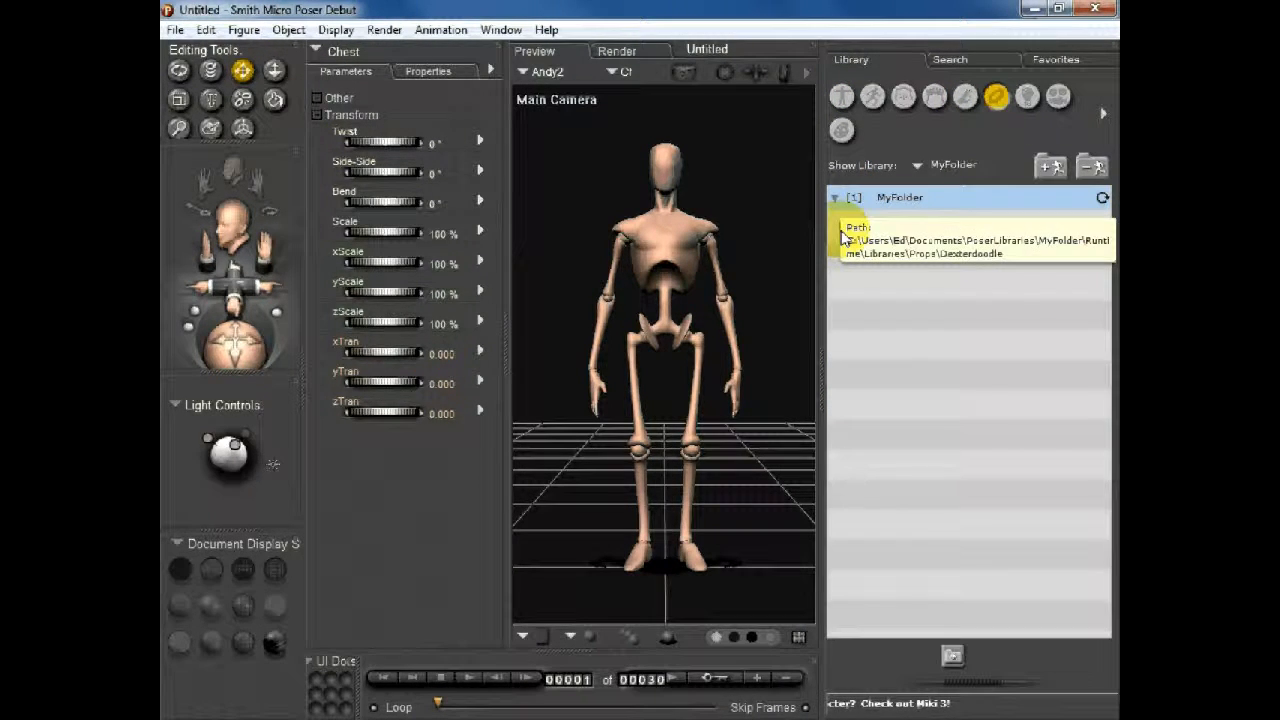
pyautogui.click(849, 255)
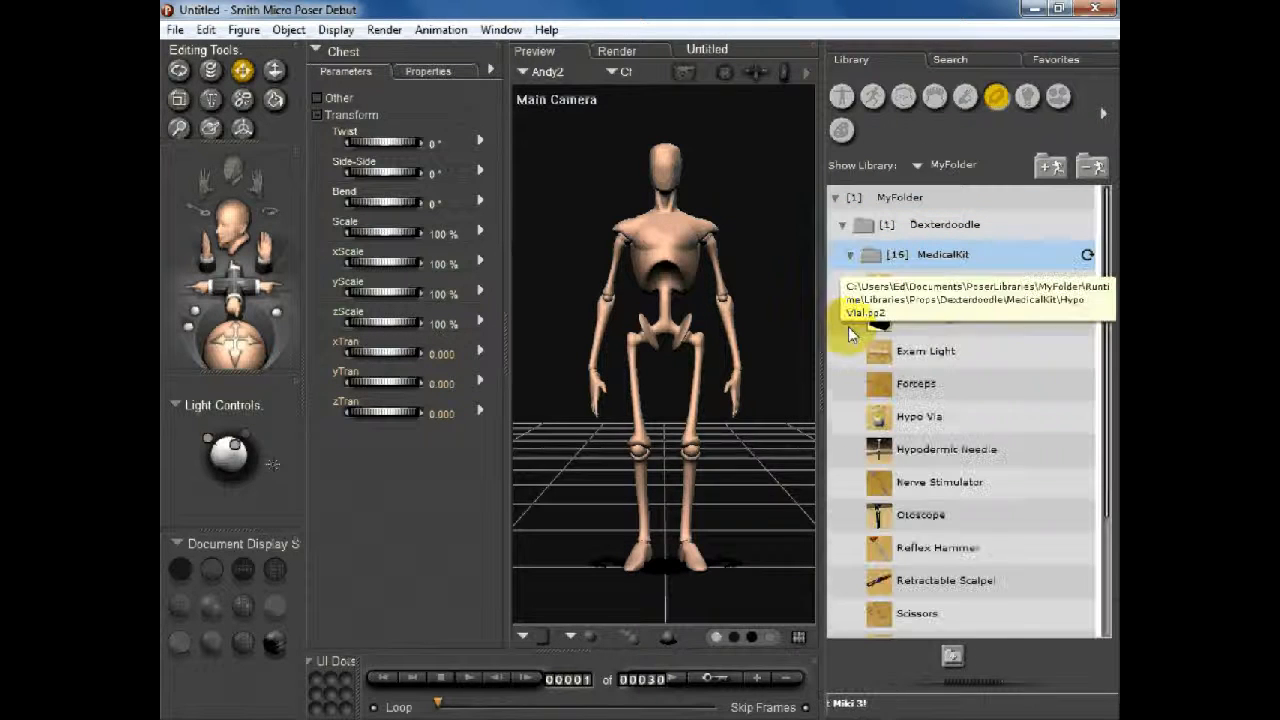
pyautogui.scroll(-3, 850, 330)
pyautogui.click(903, 362)
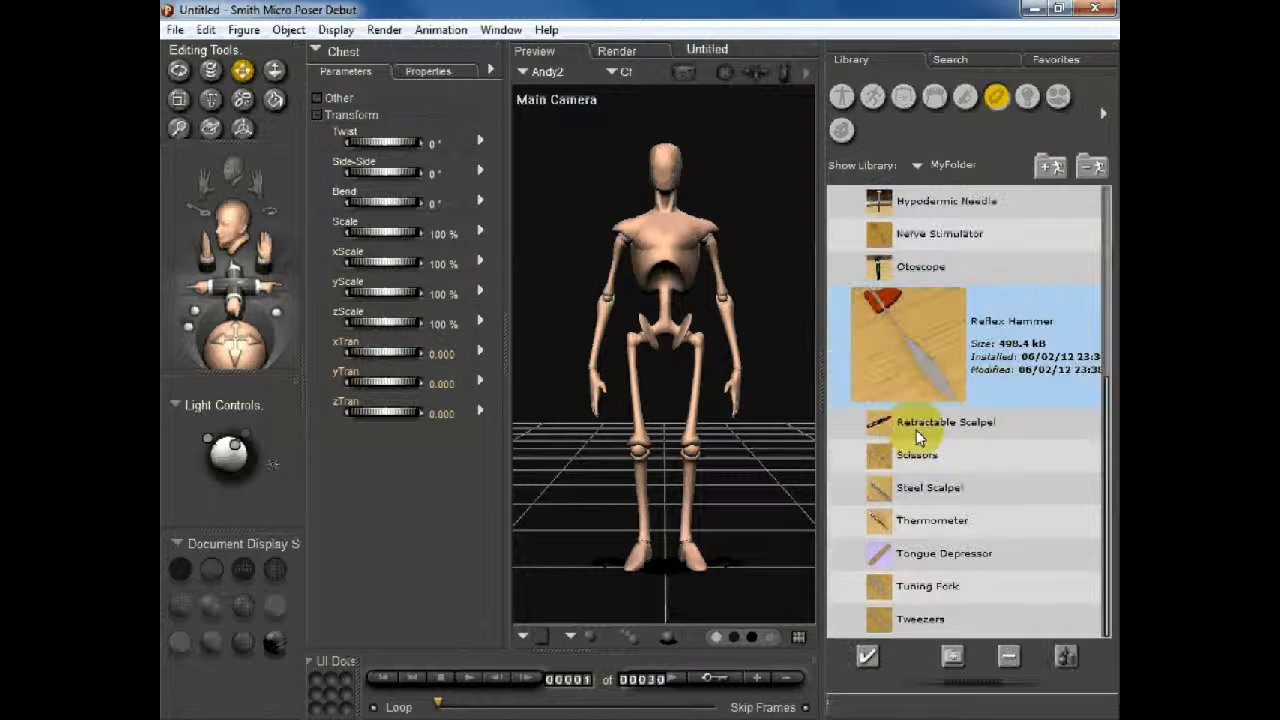
pyautogui.click(912, 455)
pyautogui.click(910, 487)
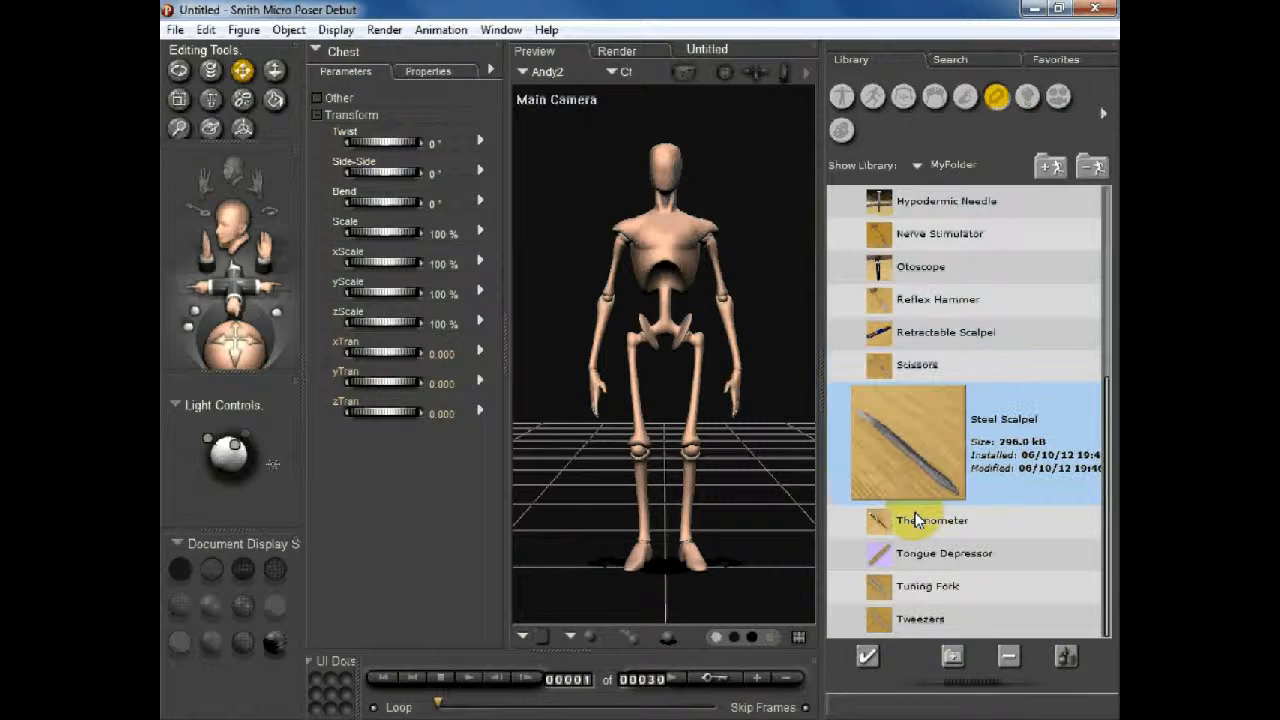
pyautogui.click(908, 517)
pyautogui.click(913, 280)
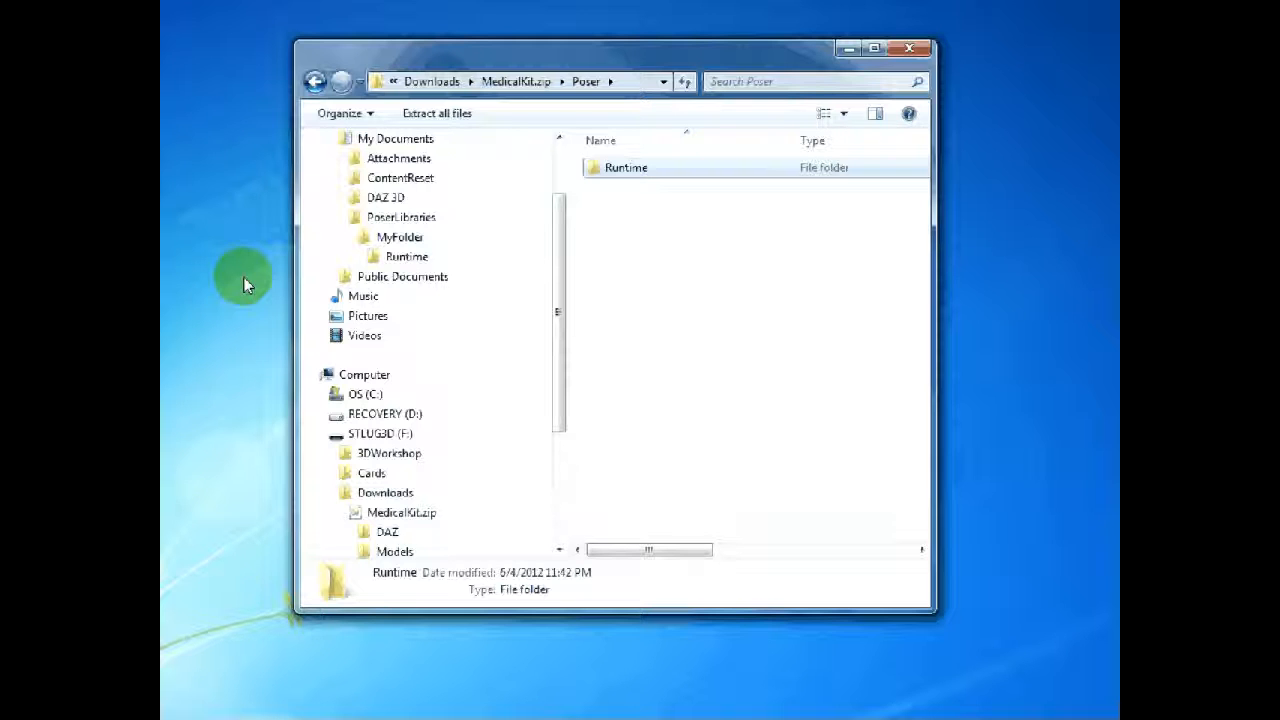
# In Windows Explorer, create a new folder named Libary2 inside PoserLibraries.
pyautogui.click(418, 228)
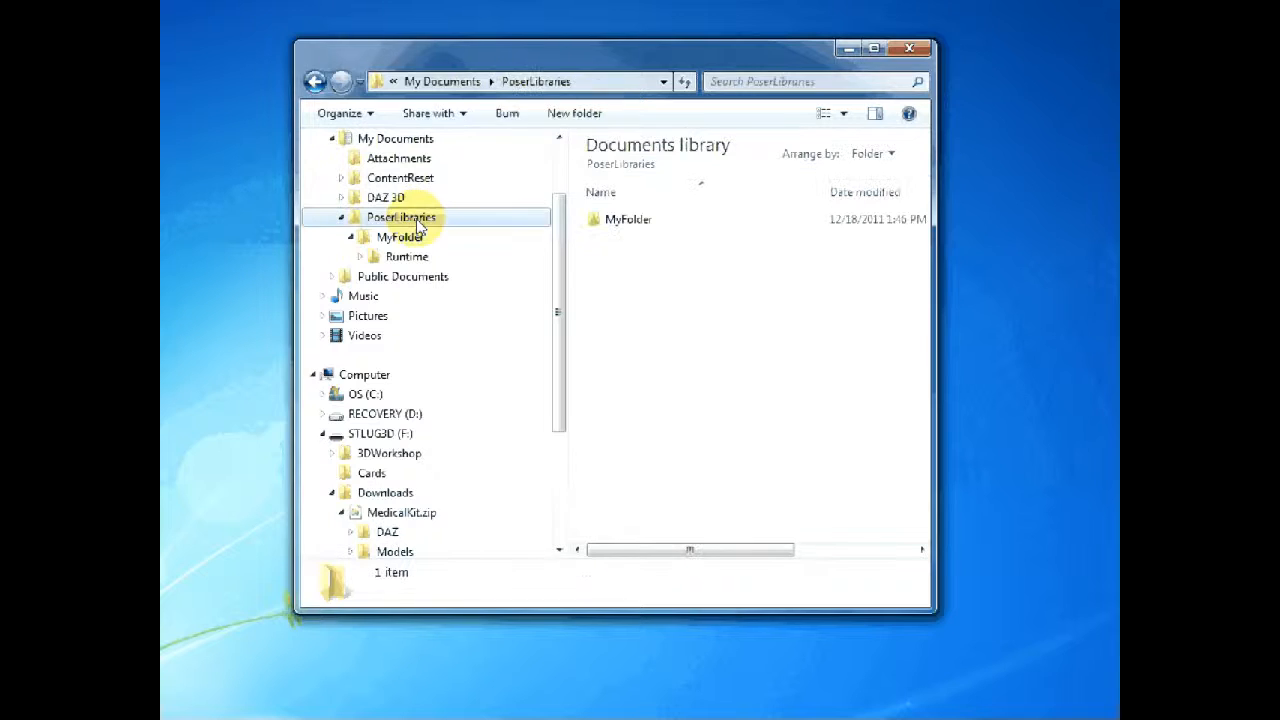
pyautogui.click(625, 270)
pyautogui.rightClick(624, 269)
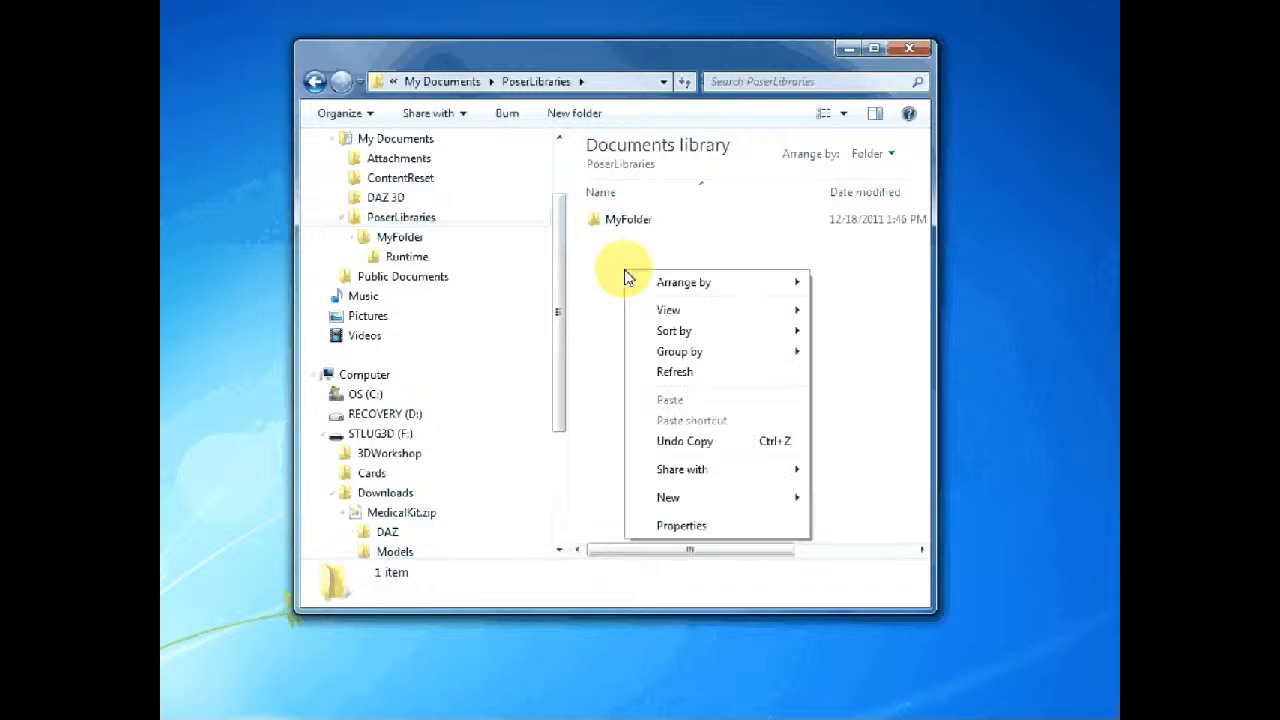
pyautogui.click(686, 503)
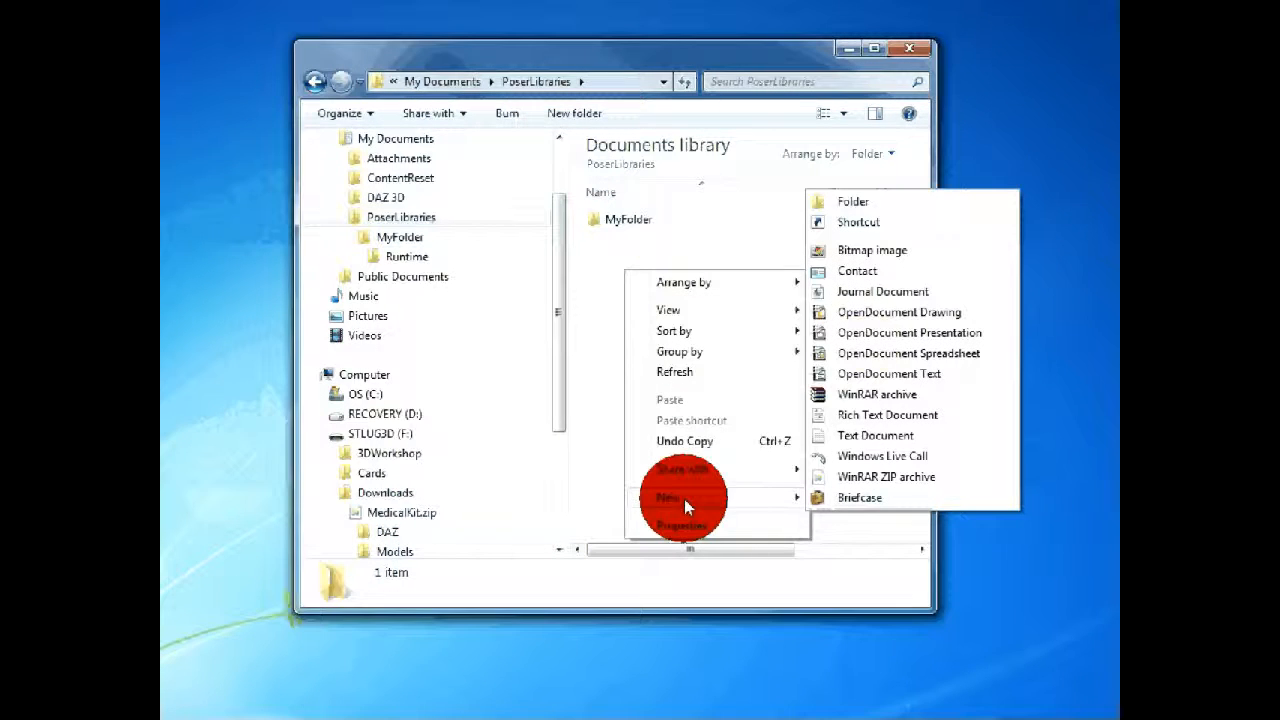
pyautogui.click(853, 202)
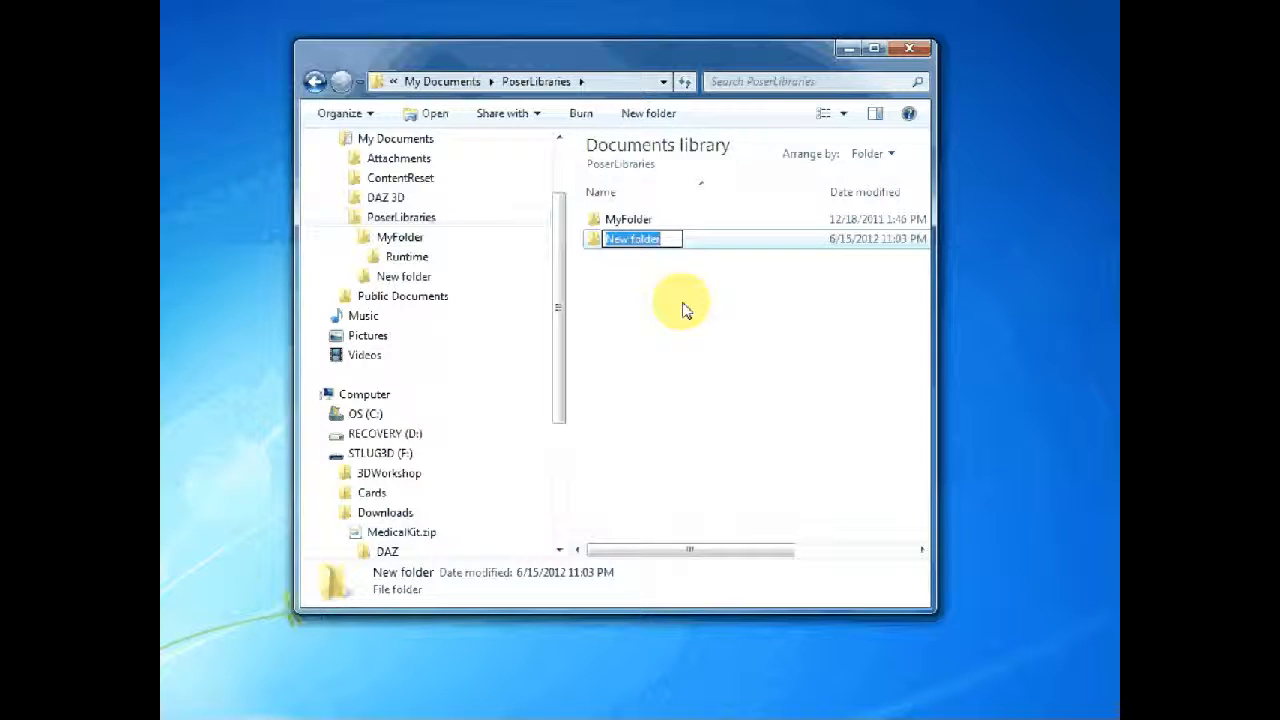
pyautogui.write('Uib')
pyautogui.write('ary2')
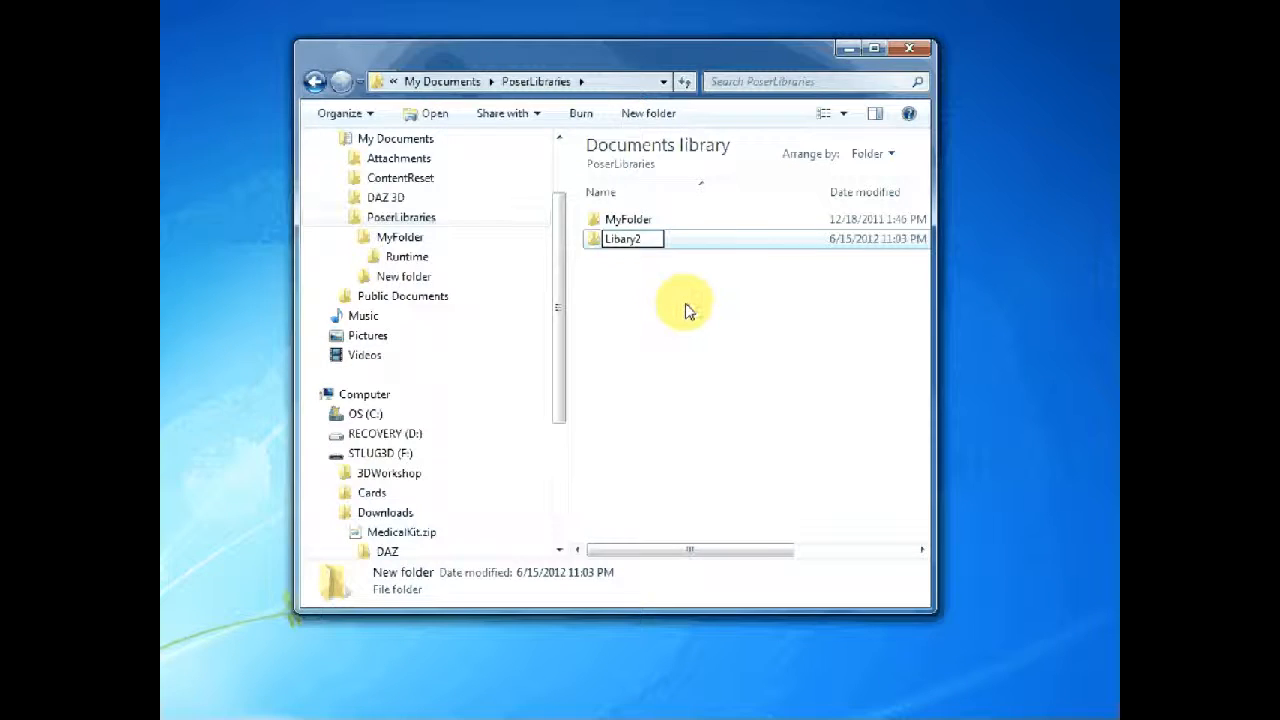
pyautogui.click(630, 303)
# Copy the Runtime folder from the Poser folder of MedicalKit.zip into Libary2.
pyautogui.moveTo(557, 403); pyautogui.dragTo(557, 510)
pyautogui.click(378, 433)
pyautogui.moveTo(563, 370); pyautogui.dragTo(428, 216)
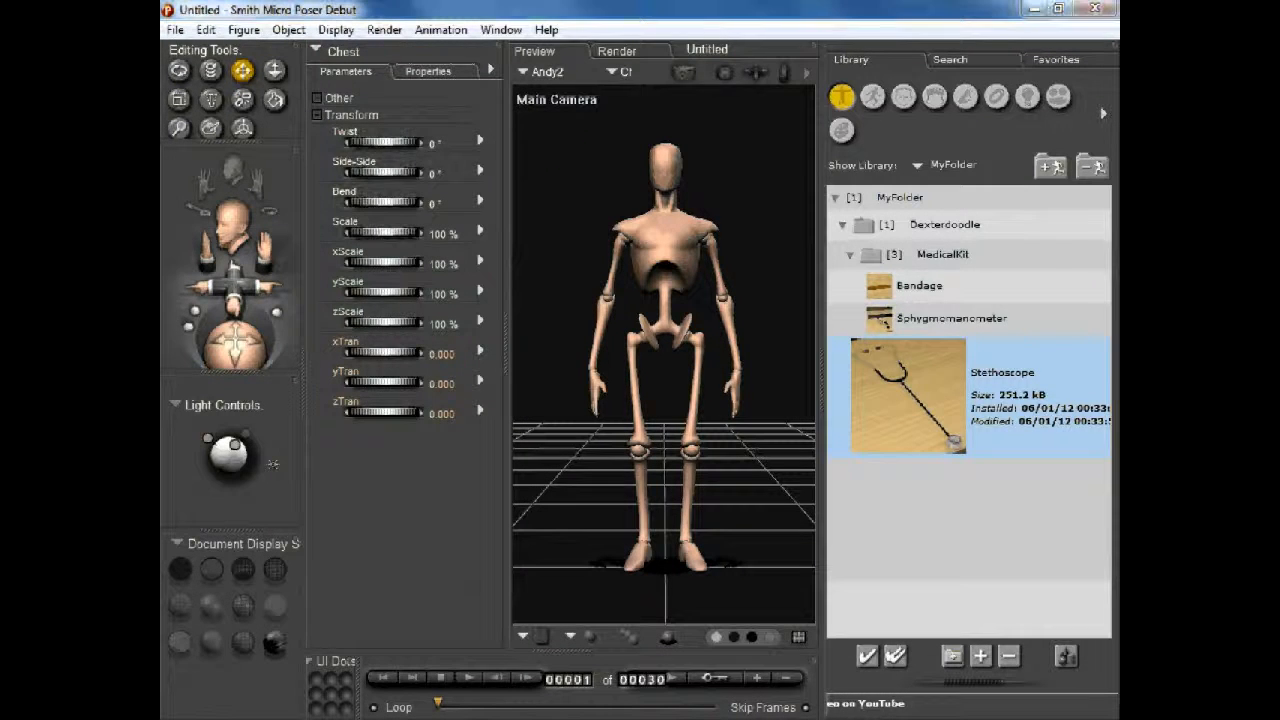
# In Poser Debut, add the Libary2 folder under PoserLibraries in My Documents as a new runtime library.
pyautogui.click(1057, 172)
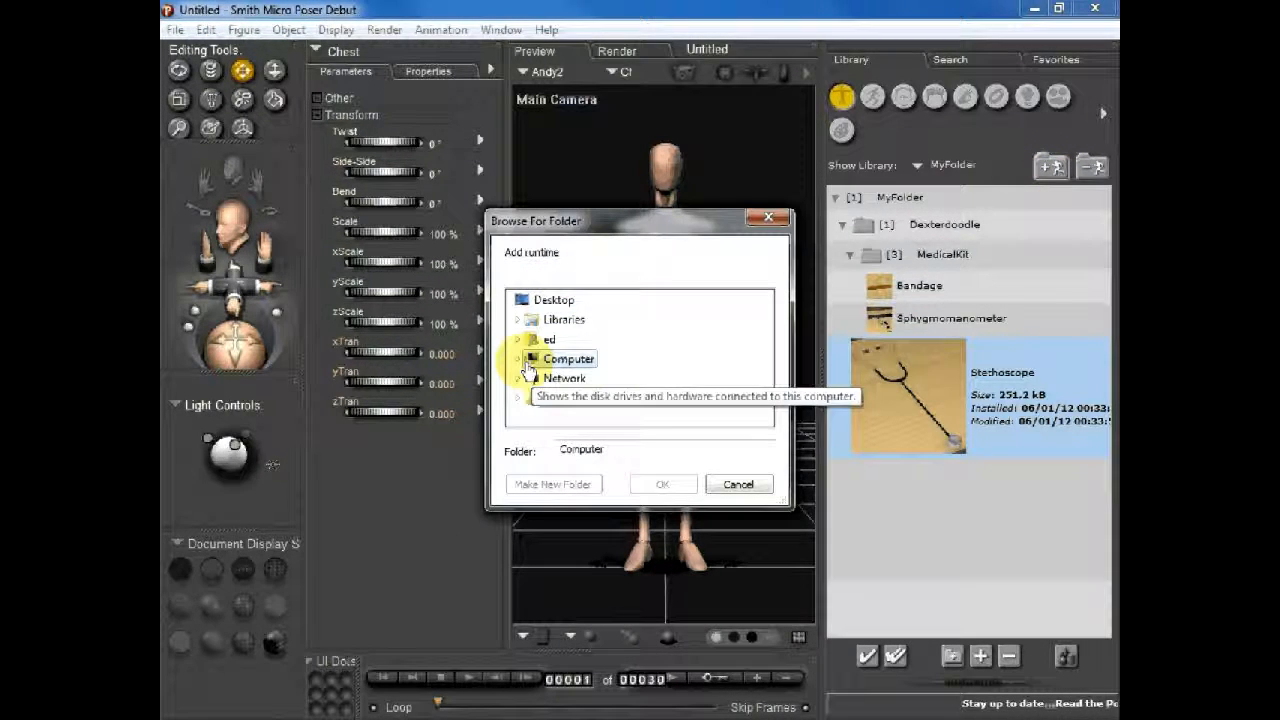
pyautogui.click(518, 341)
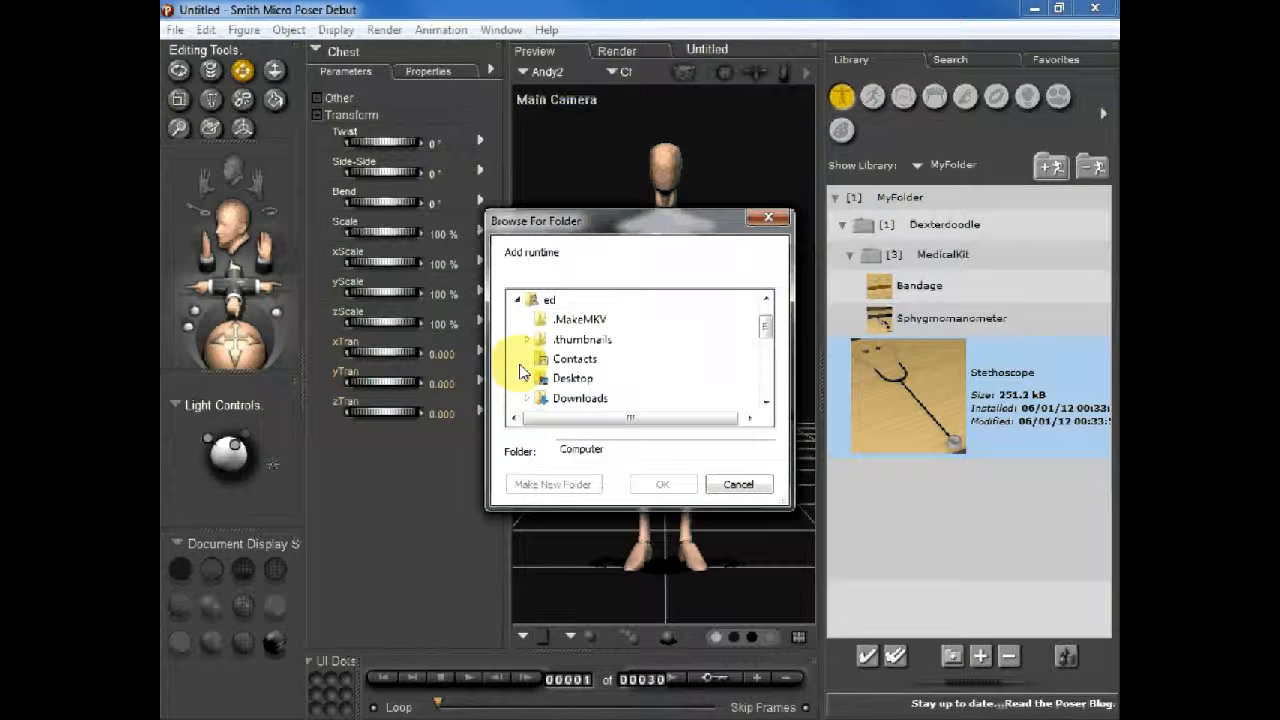
pyautogui.scroll(-2, 526, 367)
pyautogui.click(528, 363)
pyautogui.scroll(-2, 529, 340)
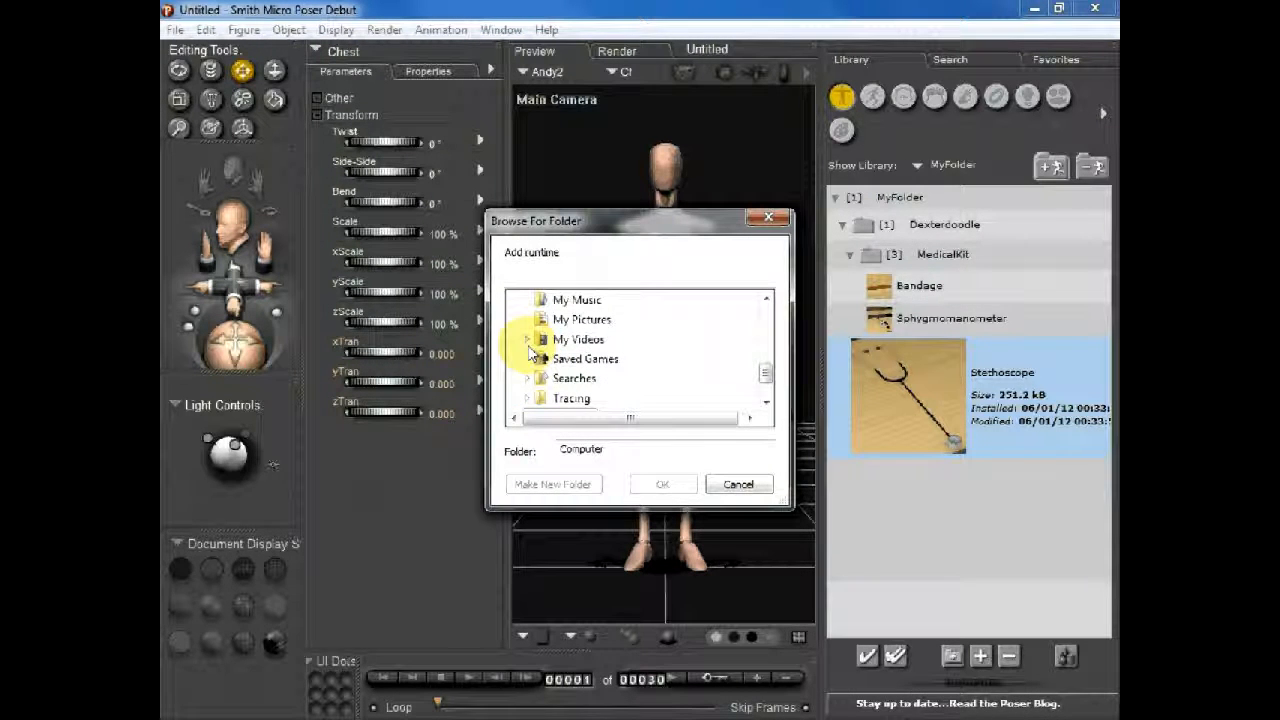
pyautogui.scroll(1, 533, 344)
pyautogui.click(535, 341)
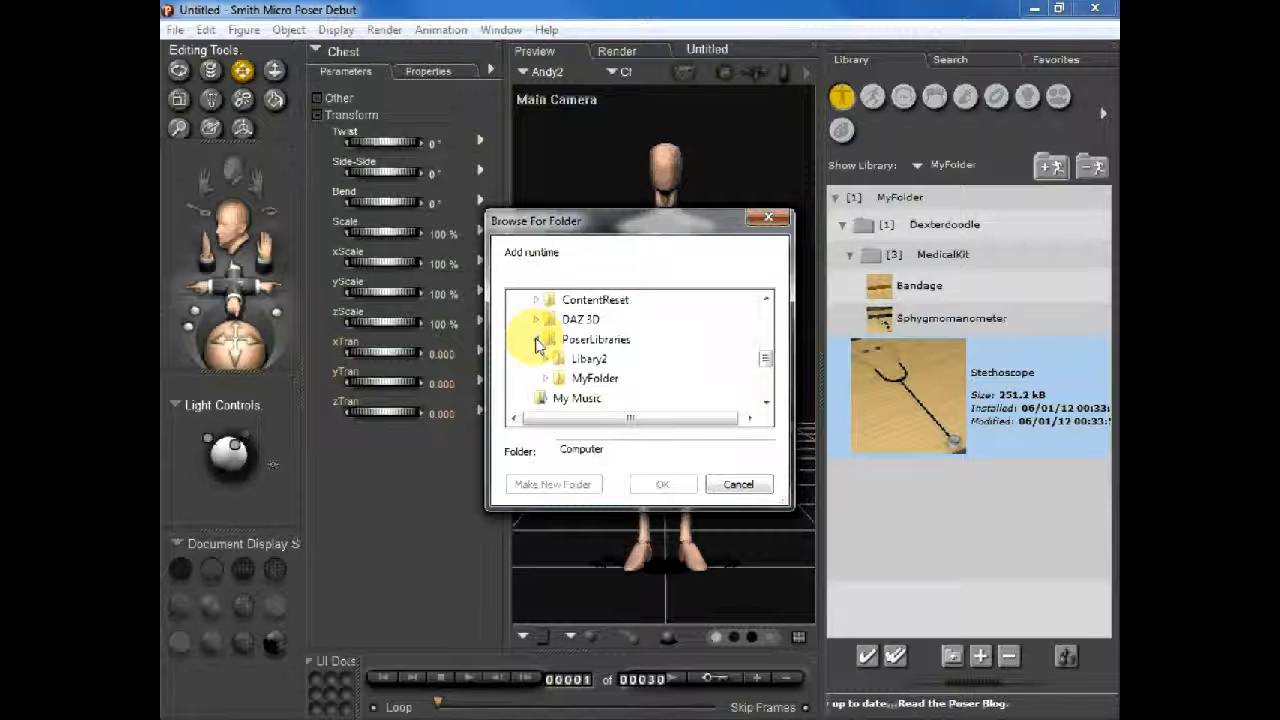
pyautogui.click(579, 360)
pyautogui.click(662, 484)
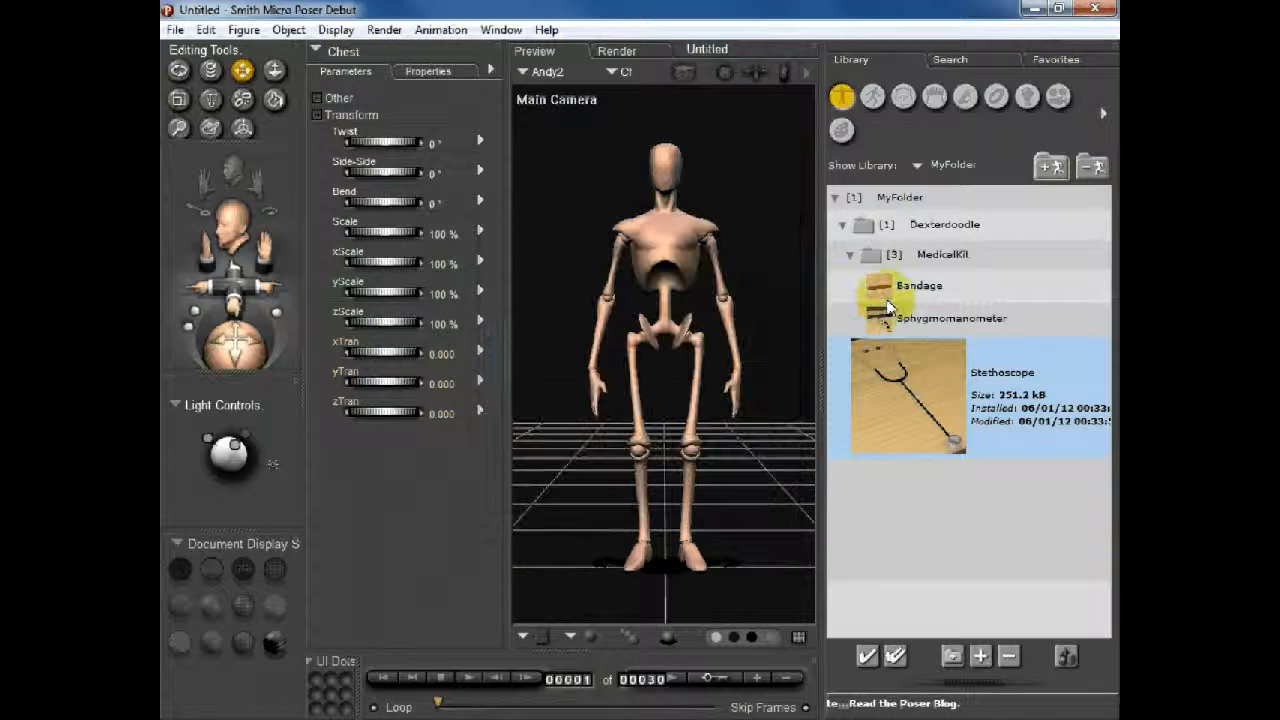
# Show the Libary2 library and preview Bandage and Stethoscope in its Dexterdoodle MedicalKit figures folder.
pyautogui.click(944, 165)
pyautogui.click(968, 258)
pyautogui.click(836, 199)
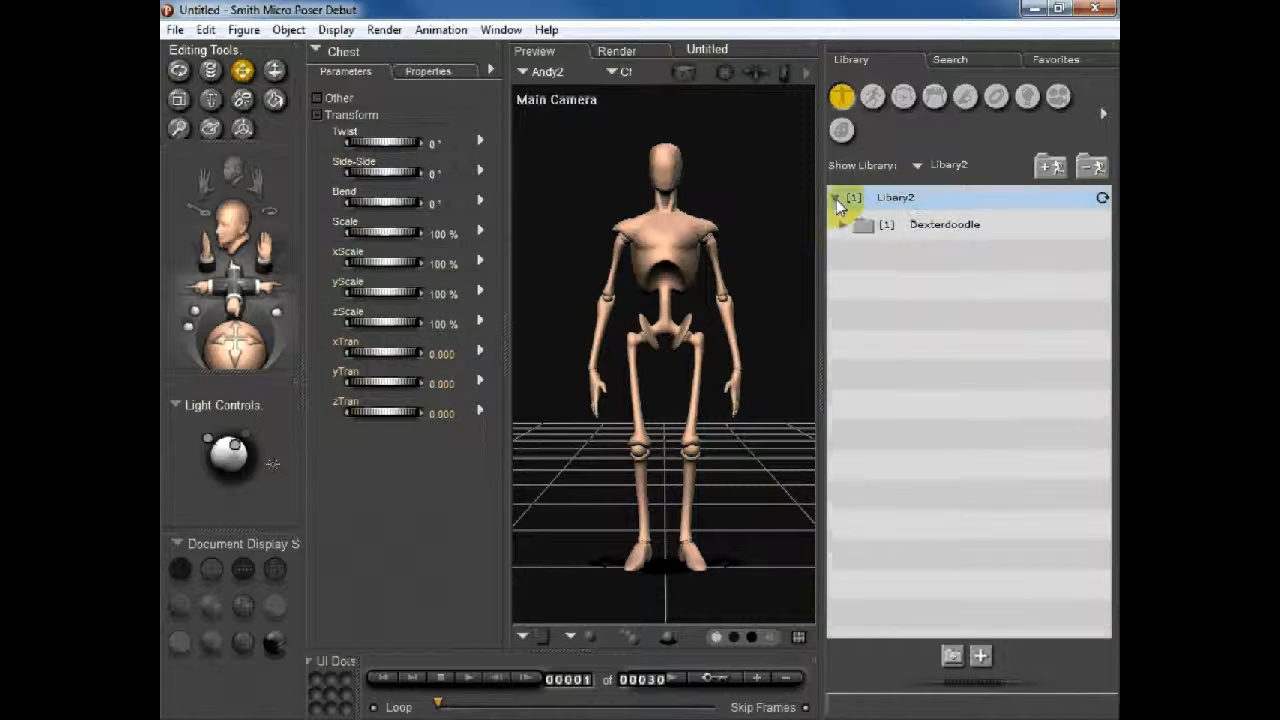
pyautogui.click(843, 225)
pyautogui.click(849, 255)
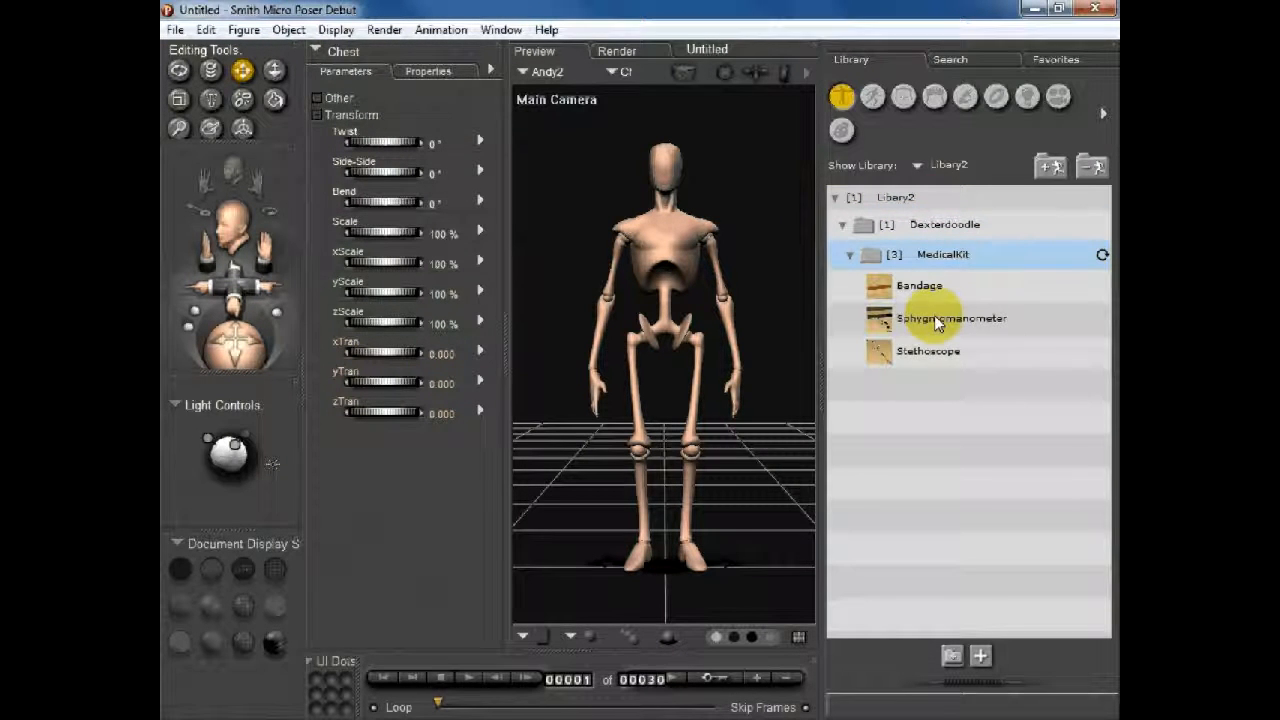
pyautogui.click(924, 287)
pyautogui.click(940, 441)
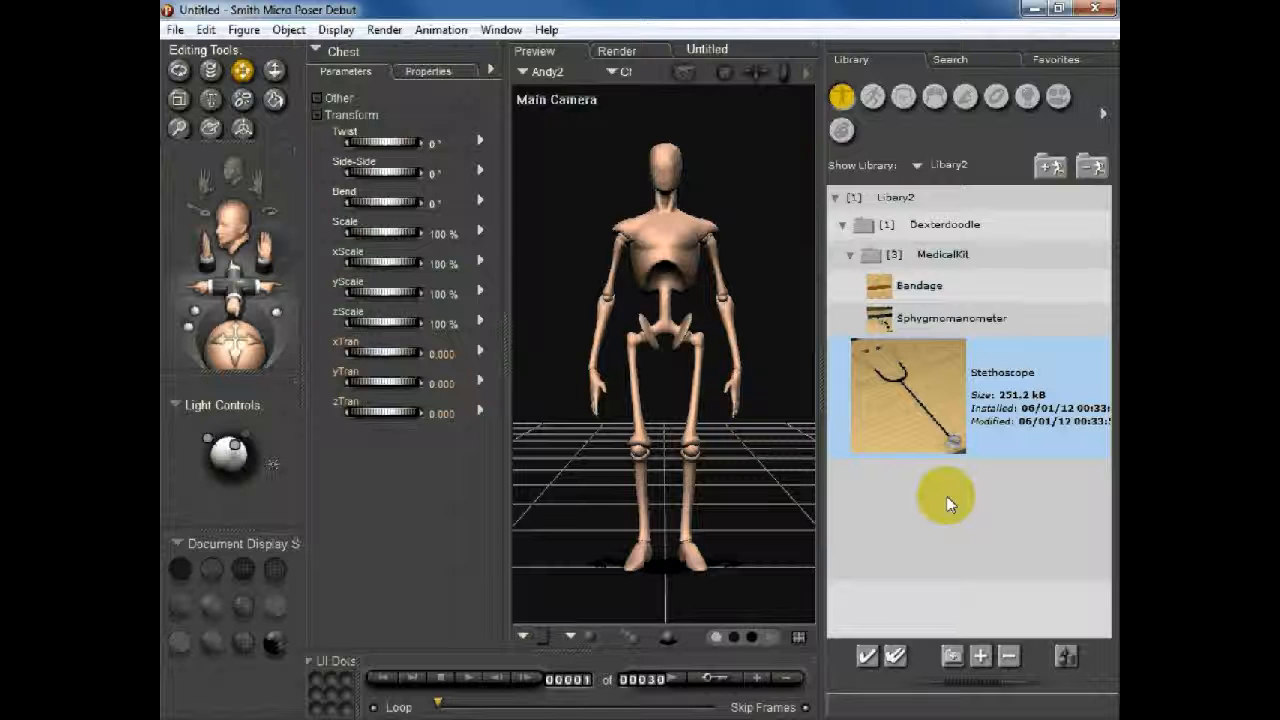